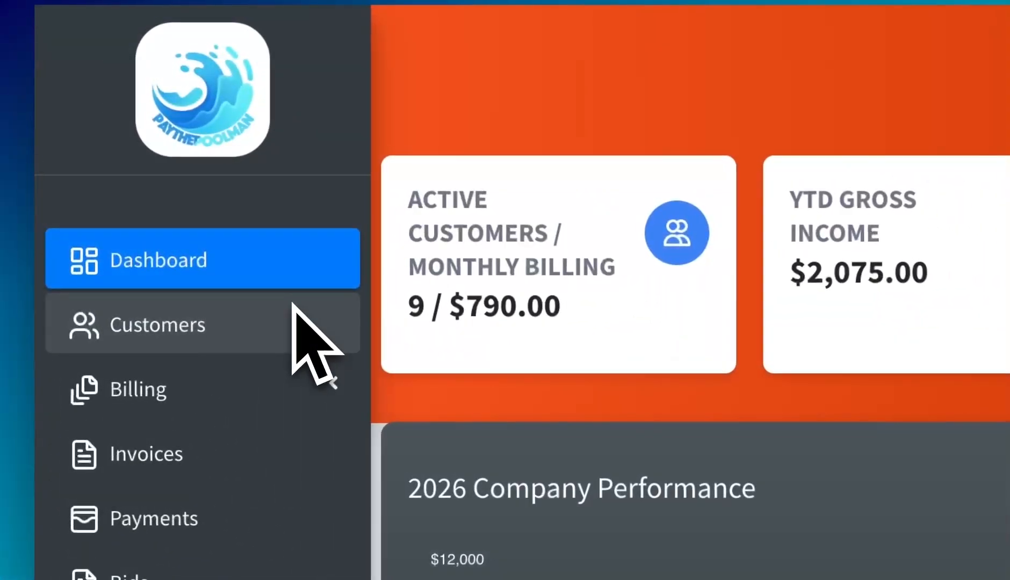
Step: Open the customer's dashboard from the Customers list and go to its stop-scheduling page
{"action": "left_click", "coordinate": [294, 314]}
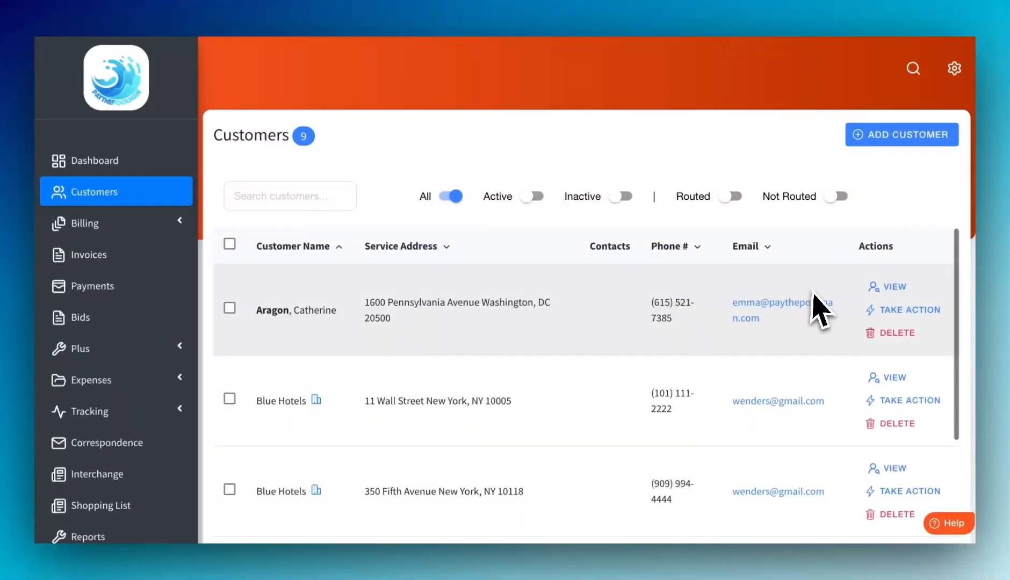
{"action": "scroll", "coordinate": [819, 309], "scroll_direction": "down", "scroll_amount": 5}
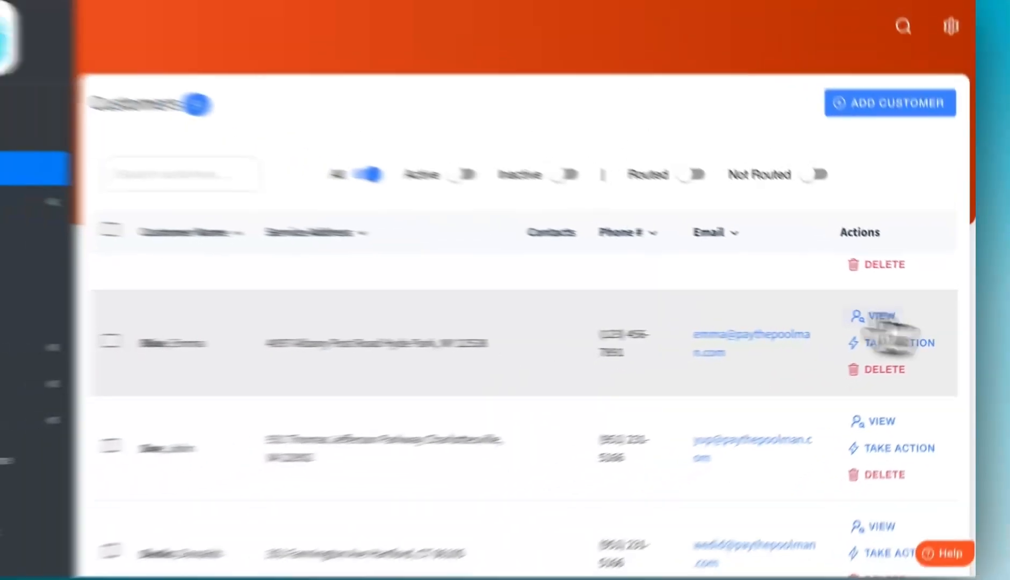
{"action": "left_click", "coordinate": [838, 301]}
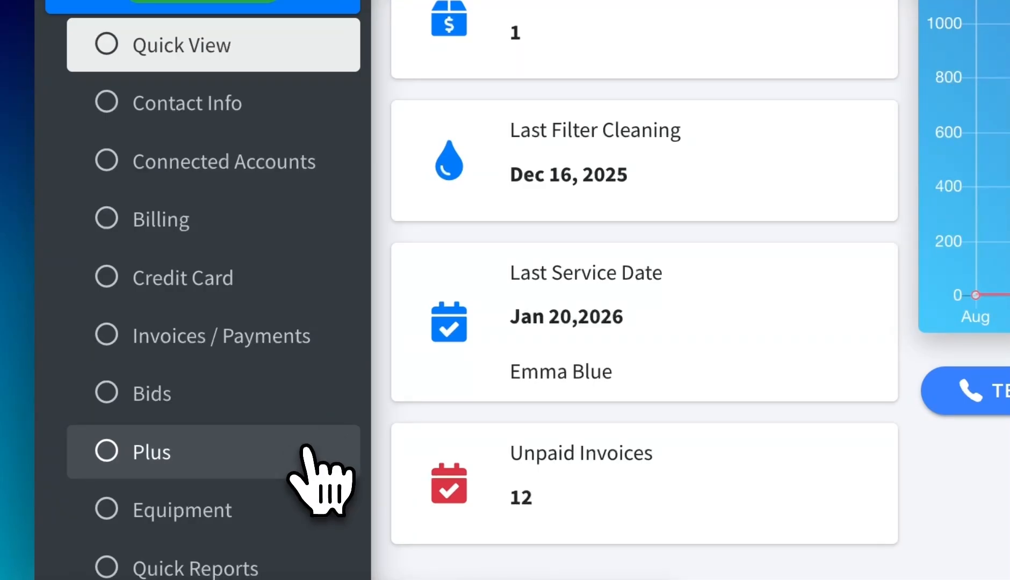
{"action": "left_click", "coordinate": [307, 448]}
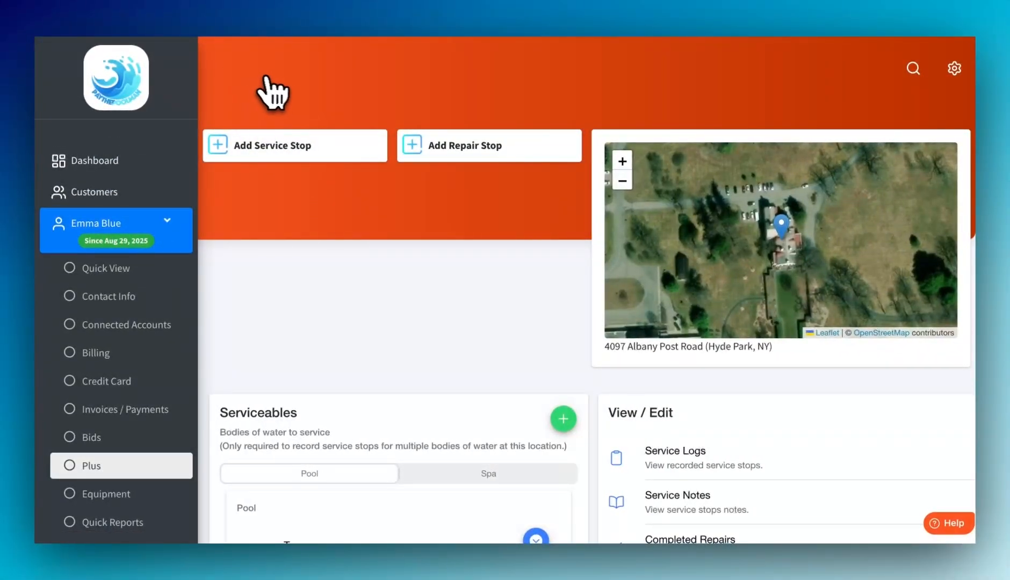
Step: Begin a new service stop assigned to the sole employee, set Bi-Weekly, and pick Wednesday
{"action": "left_click", "coordinate": [352, 154]}
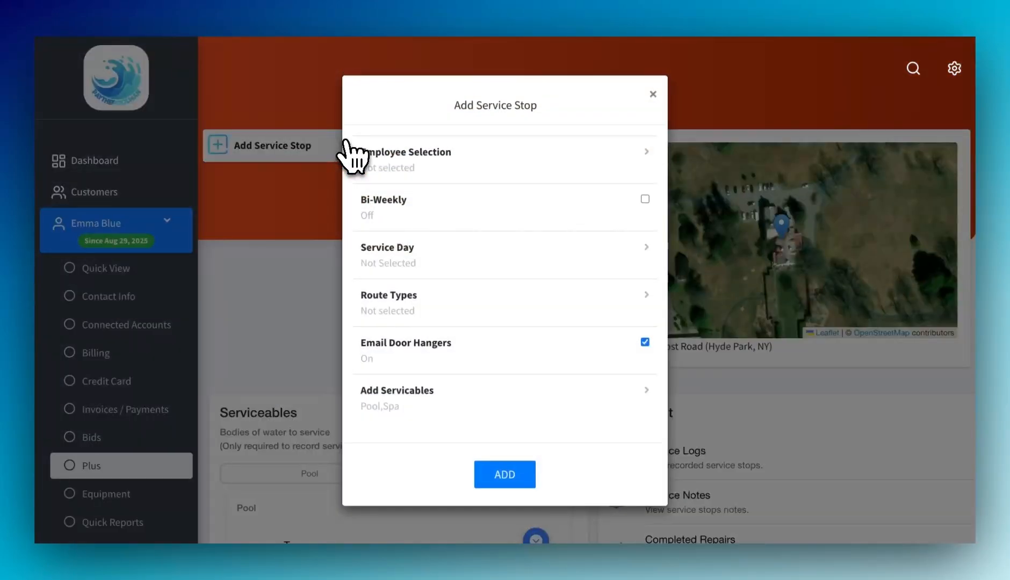
{"action": "left_click", "coordinate": [533, 163]}
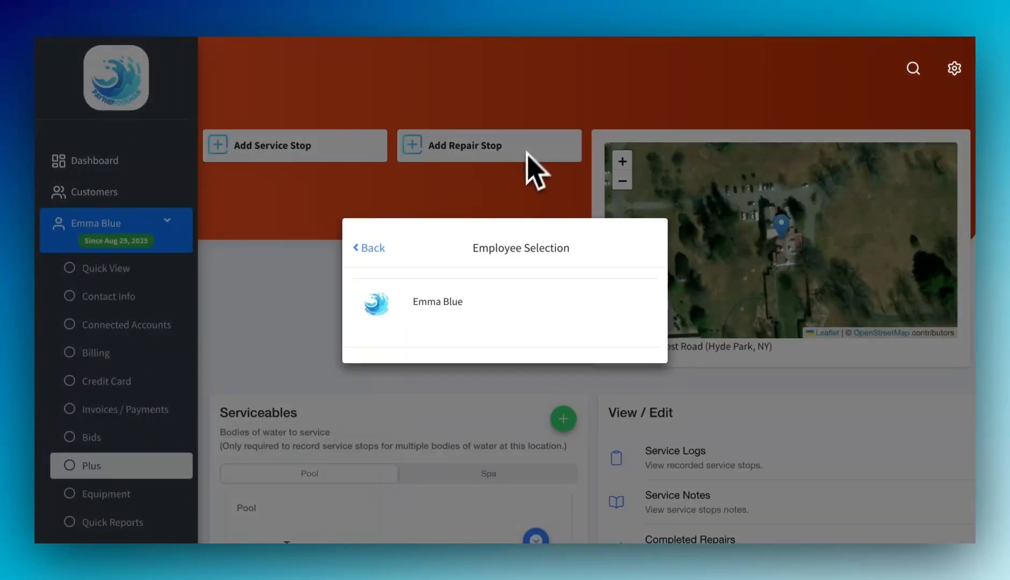
{"action": "left_click", "coordinate": [469, 307]}
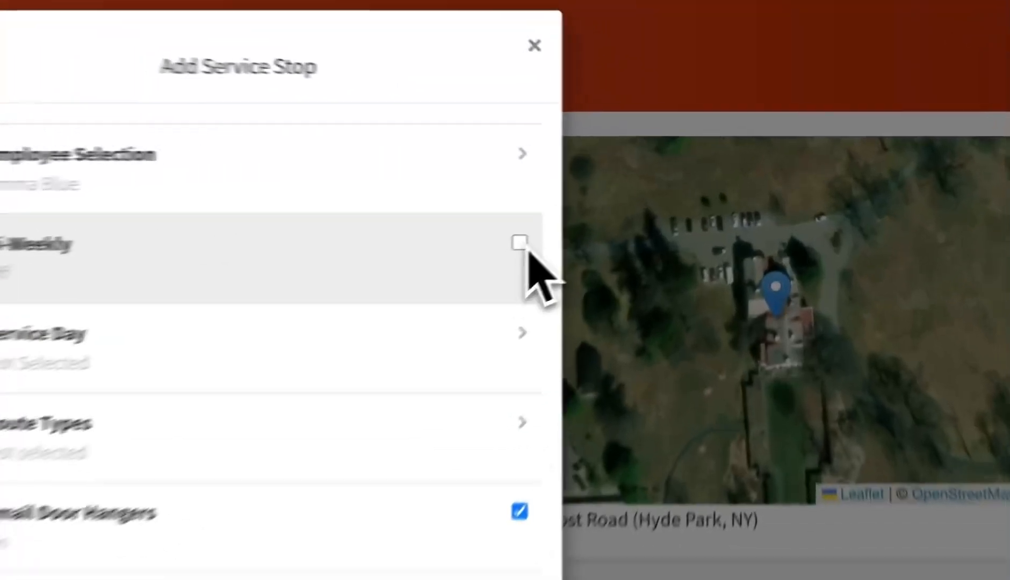
{"action": "left_click", "coordinate": [645, 199]}
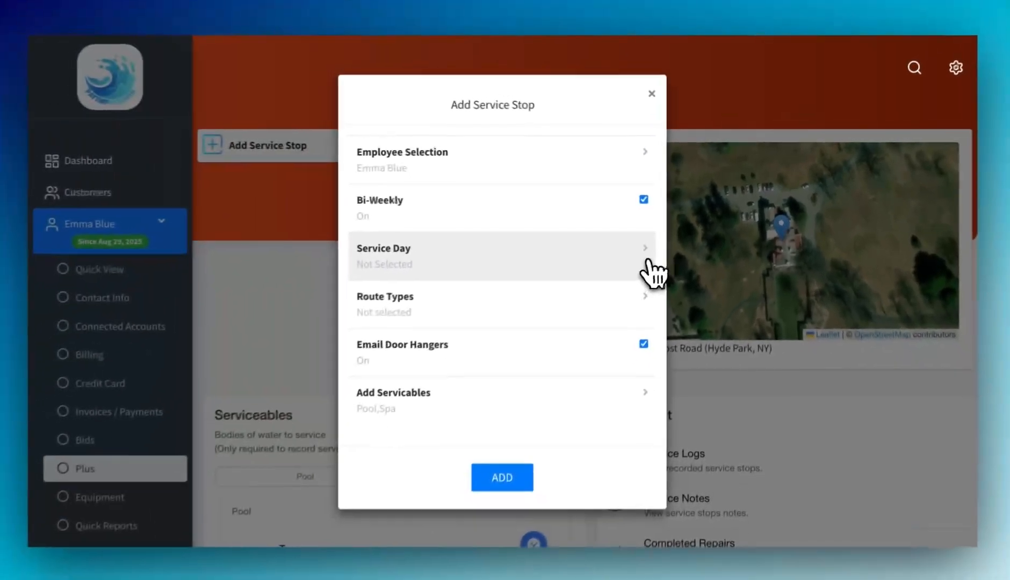
{"action": "left_click", "coordinate": [504, 368]}
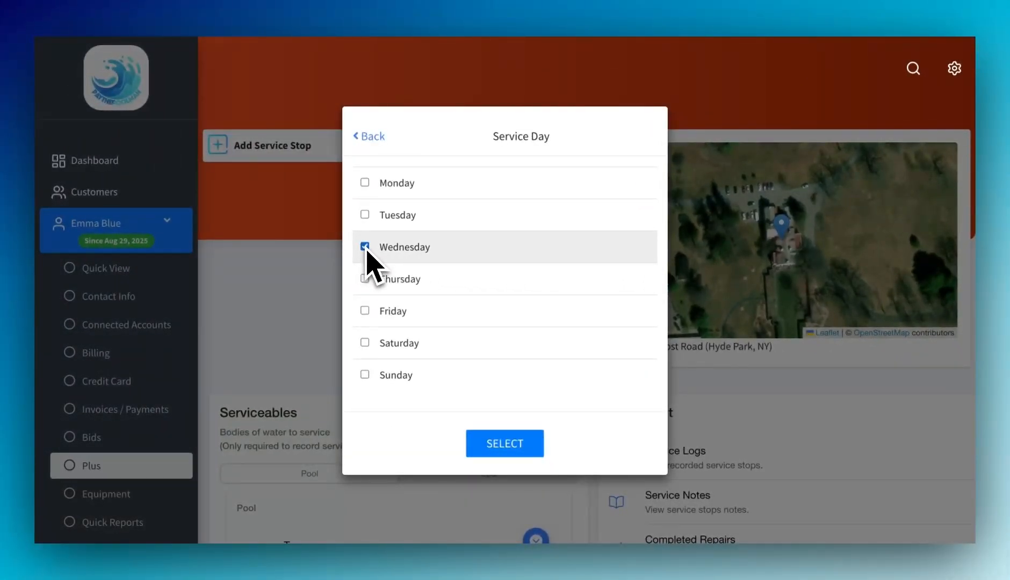
Step: Confirm Wednesday, add a 'Full Service' route type, and show the stop's Pool and Spa servicables
{"action": "left_click", "coordinate": [534, 438]}
{"action": "left_click", "coordinate": [591, 306]}
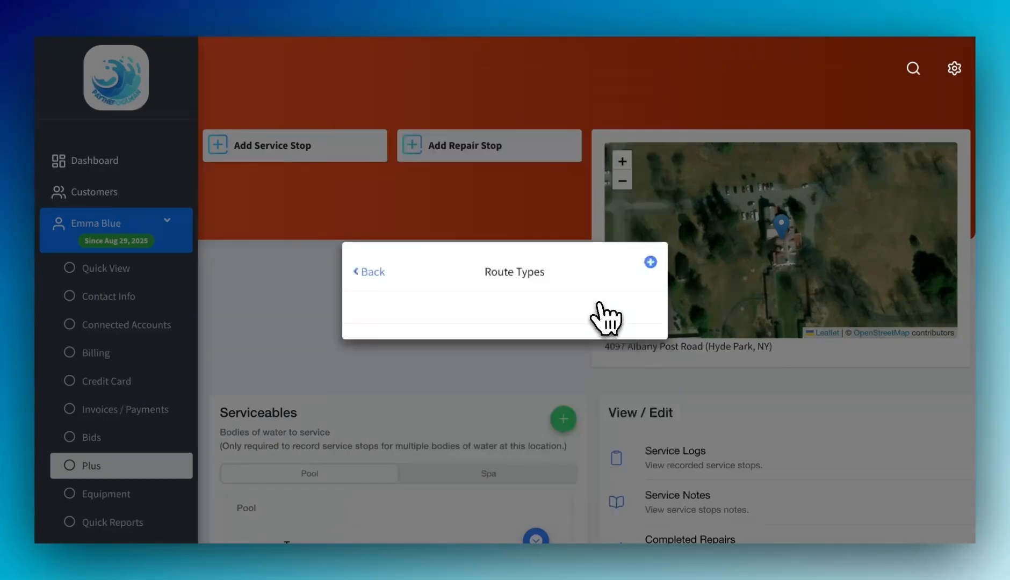
{"action": "left_click", "coordinate": [650, 262]}
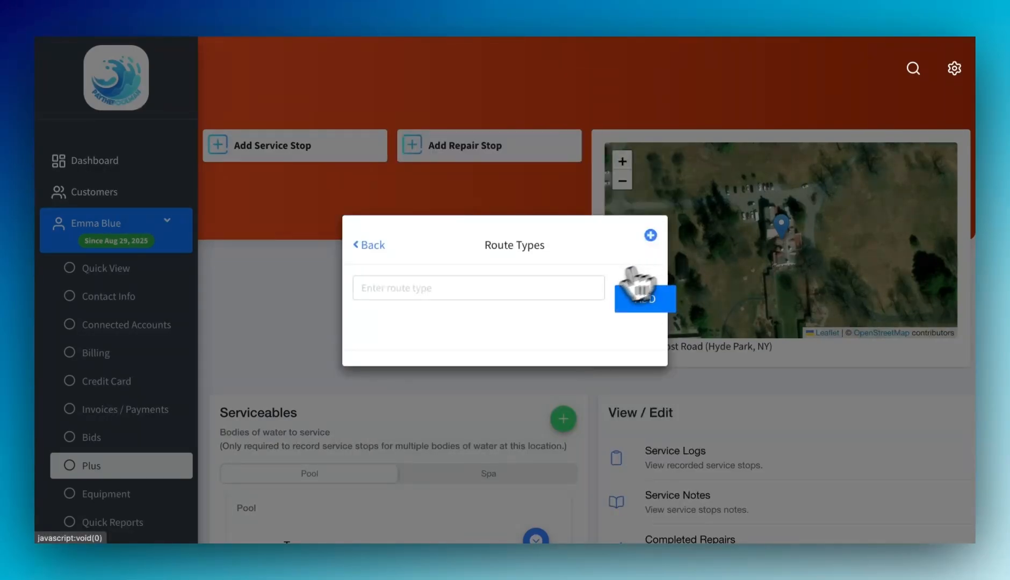
{"action": "left_click", "coordinate": [570, 287]}
{"action": "left_click", "coordinate": [491, 326]}
{"action": "left_click", "coordinate": [641, 293]}
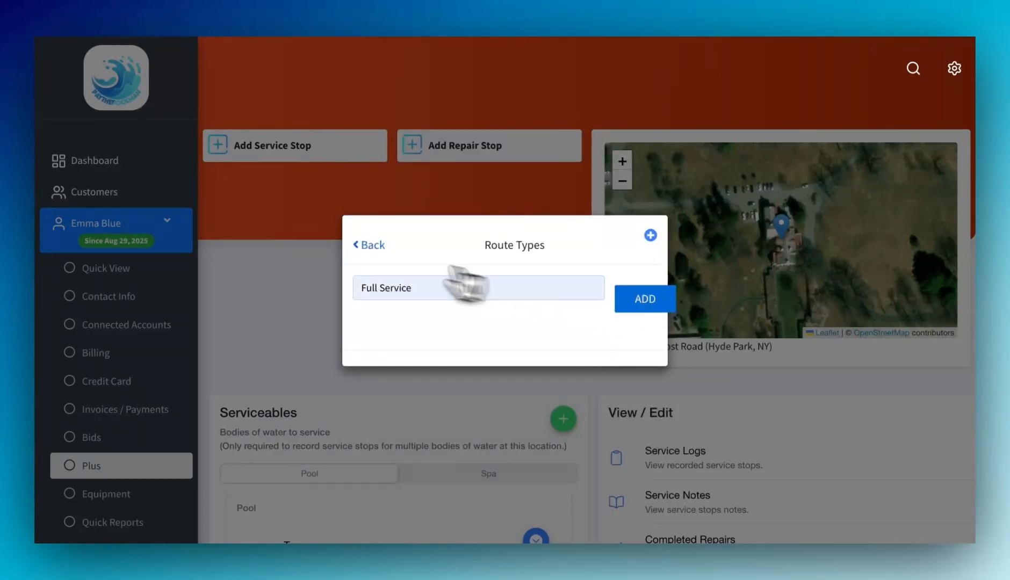
{"action": "left_click", "coordinate": [374, 246]}
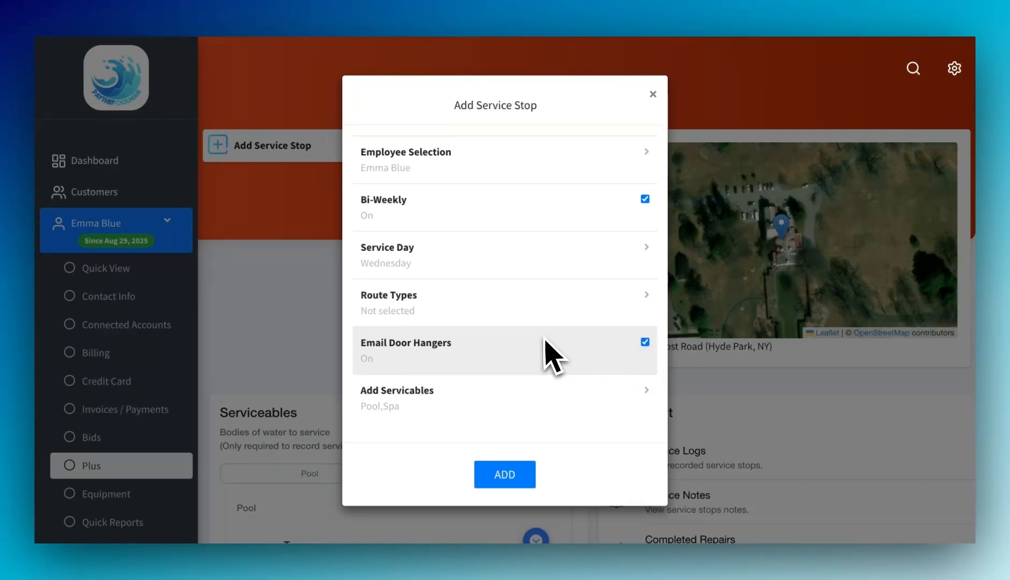
{"action": "left_click", "coordinate": [563, 408]}
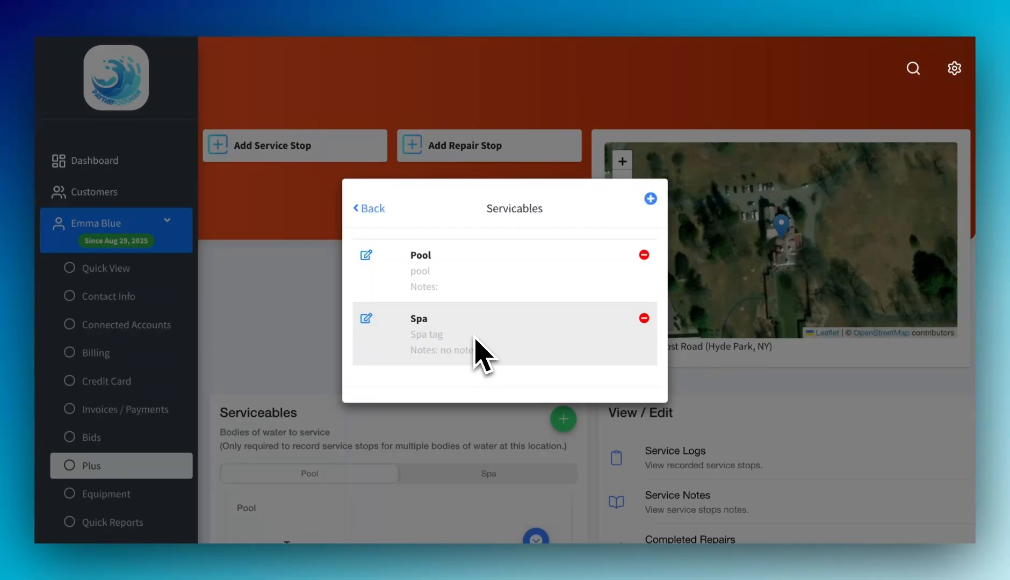
Step: Remove the Spa and add a Splash Pool tagged 'splash tag' with notes 'no notes'
{"action": "left_click", "coordinate": [644, 318]}
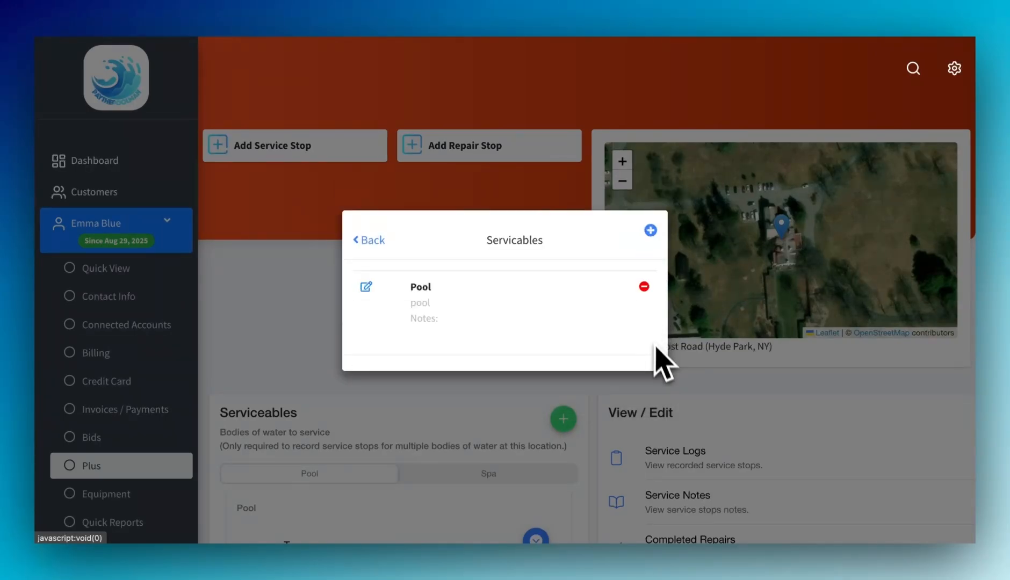
{"action": "left_click", "coordinate": [650, 229]}
{"action": "left_click", "coordinate": [593, 215]}
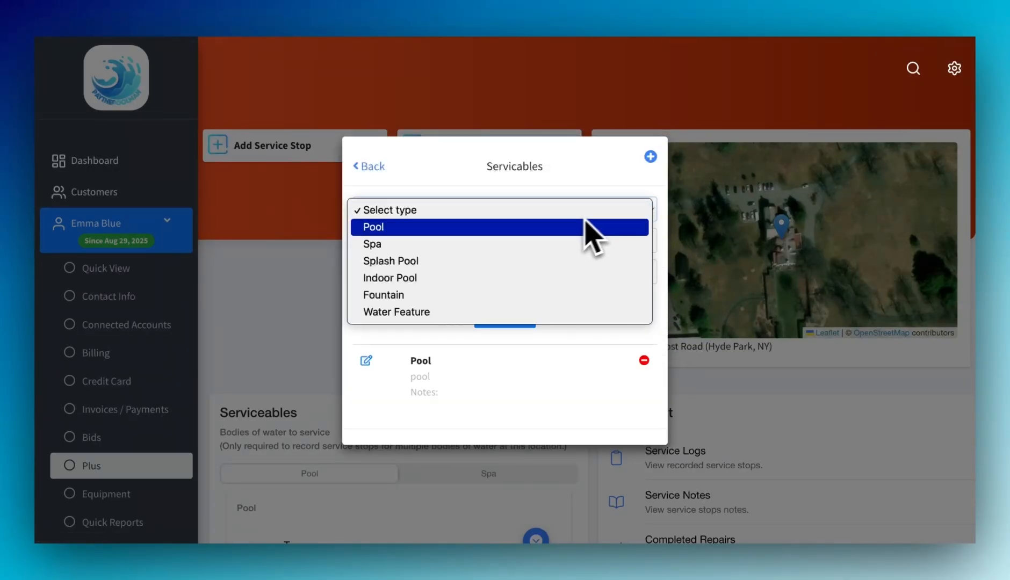
{"action": "left_click", "coordinate": [545, 262]}
{"action": "left_click", "coordinate": [526, 248]}
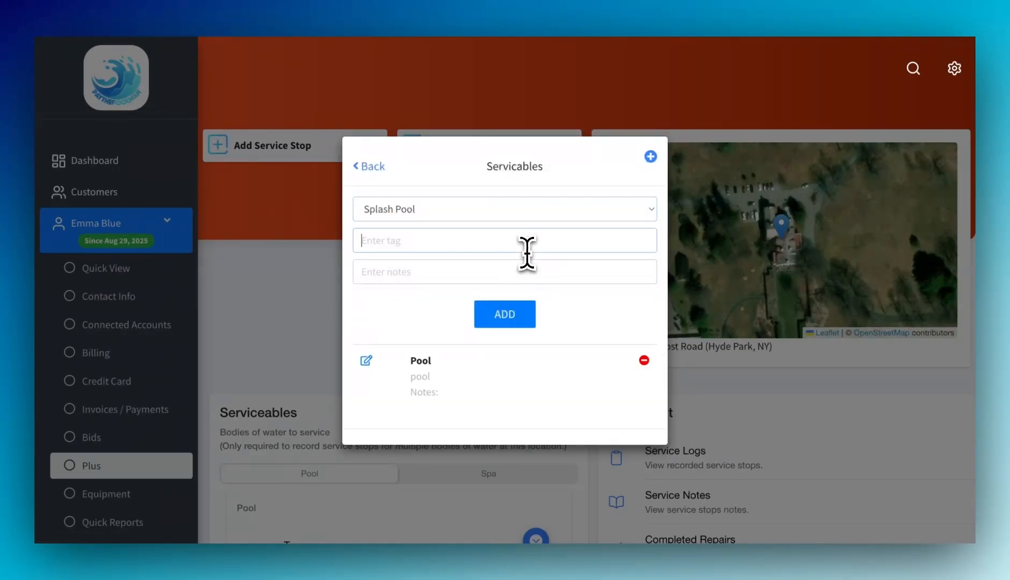
{"action": "type", "text": "splash tag"}
{"action": "left_click", "coordinate": [517, 279]}
{"action": "type", "text": "no no"}
{"action": "left_click", "coordinate": [534, 321]}
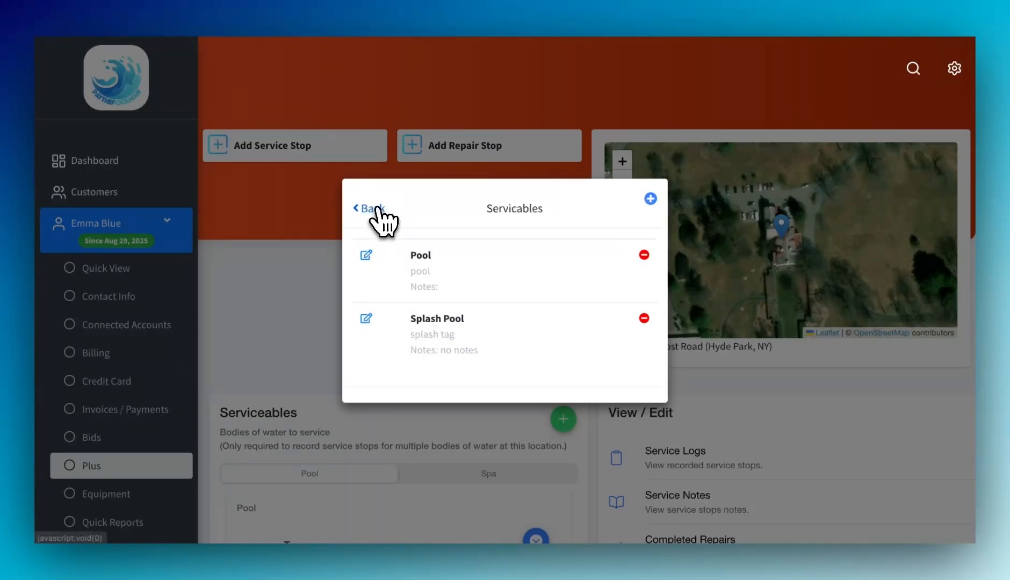
{"action": "left_click", "coordinate": [371, 208]}
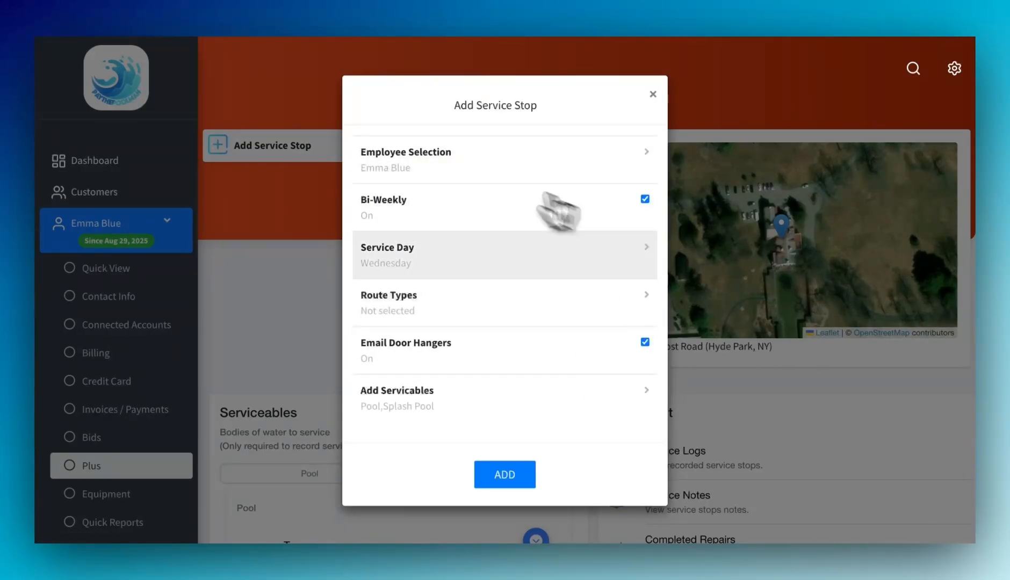
Step: Save the bi-weekly Wednesday service stop
{"action": "left_click", "coordinate": [521, 475]}
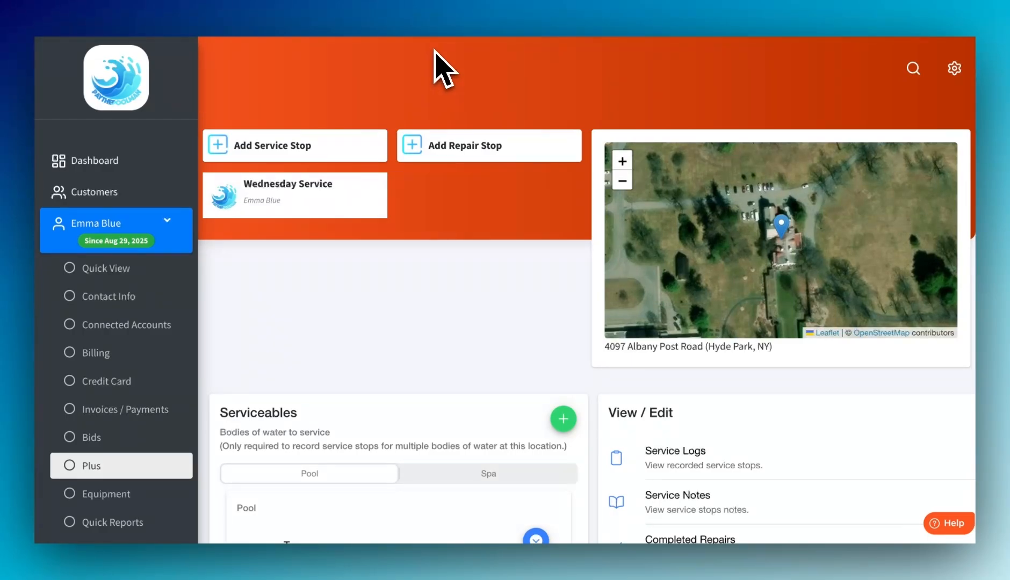
Step: Start a repair stop dated 02/20/2026 at 11:45 AM
{"action": "left_click", "coordinate": [539, 149]}
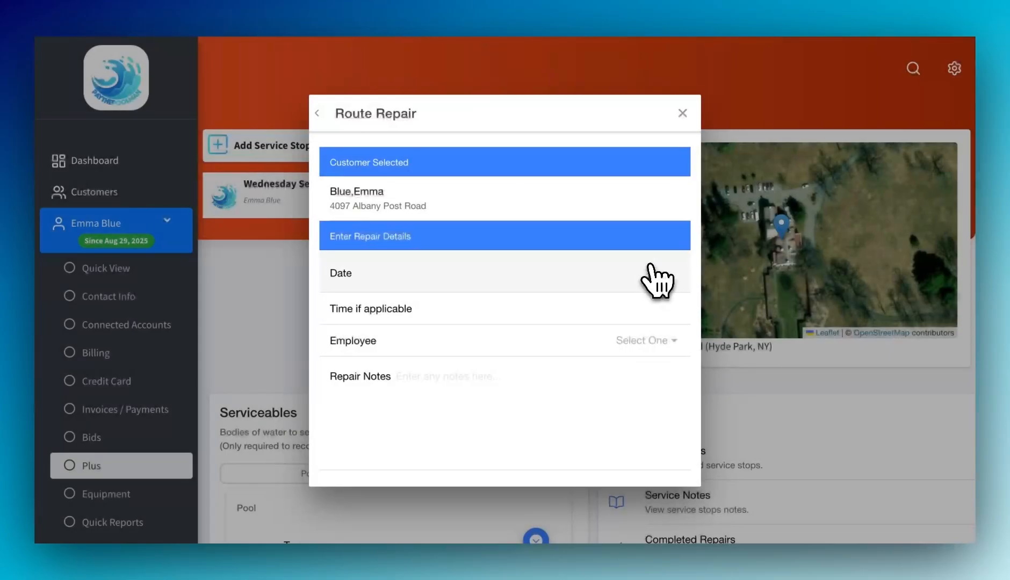
{"action": "left_click", "coordinate": [657, 278]}
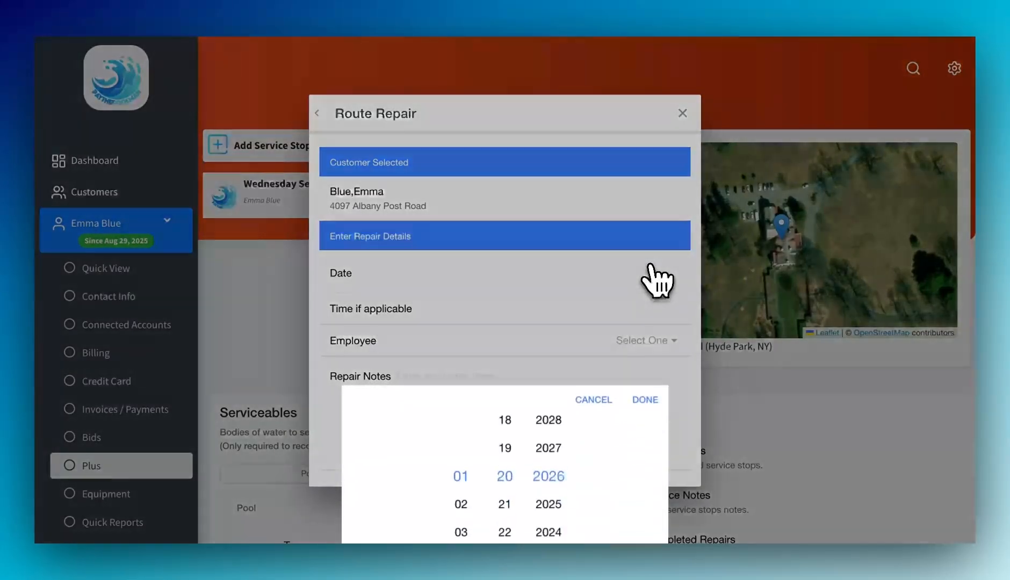
{"action": "left_click", "coordinate": [462, 493]}
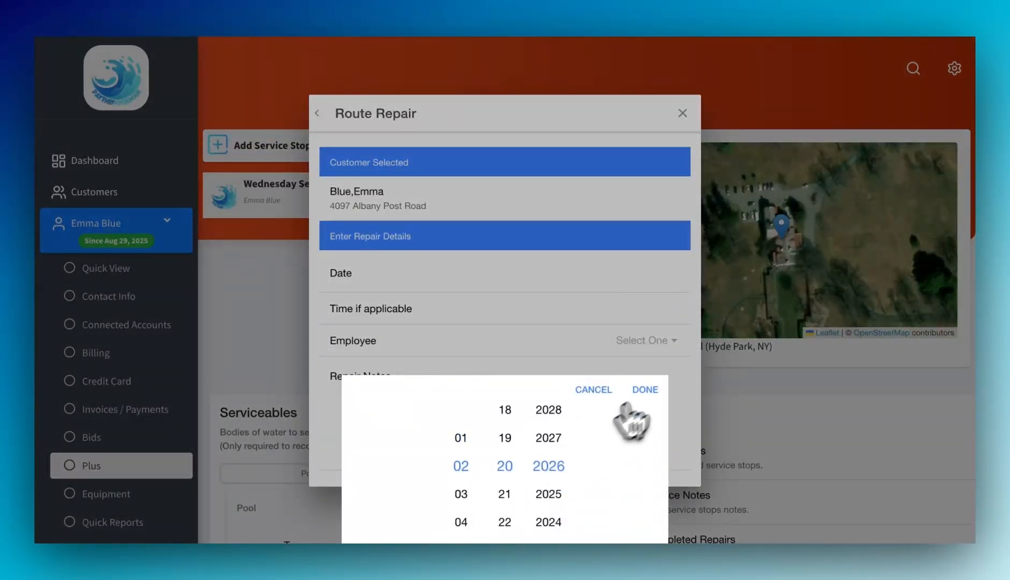
{"action": "left_click", "coordinate": [645, 390]}
{"action": "left_click", "coordinate": [657, 314]}
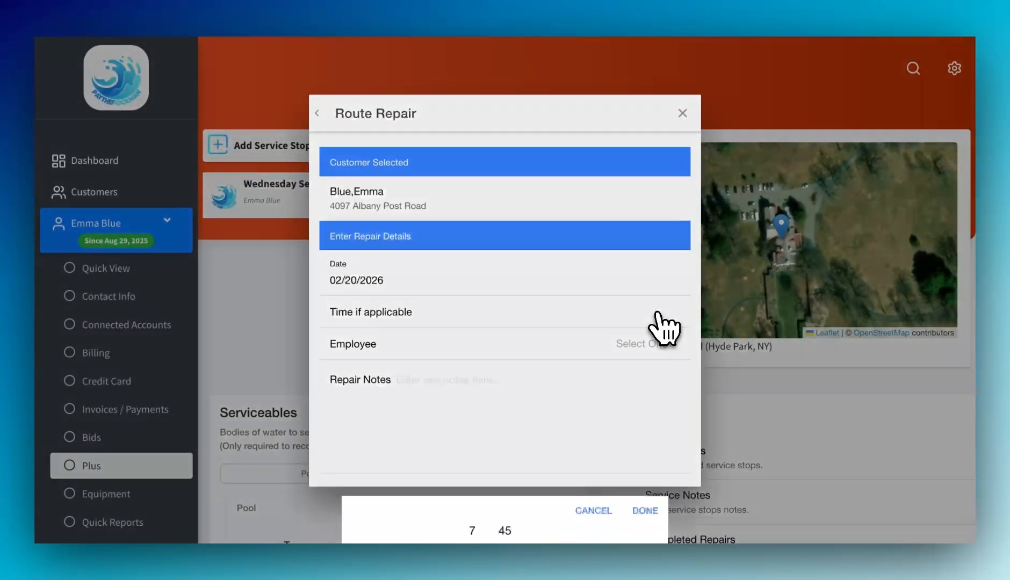
{"action": "left_click", "coordinate": [473, 522]}
{"action": "left_click", "coordinate": [505, 411]}
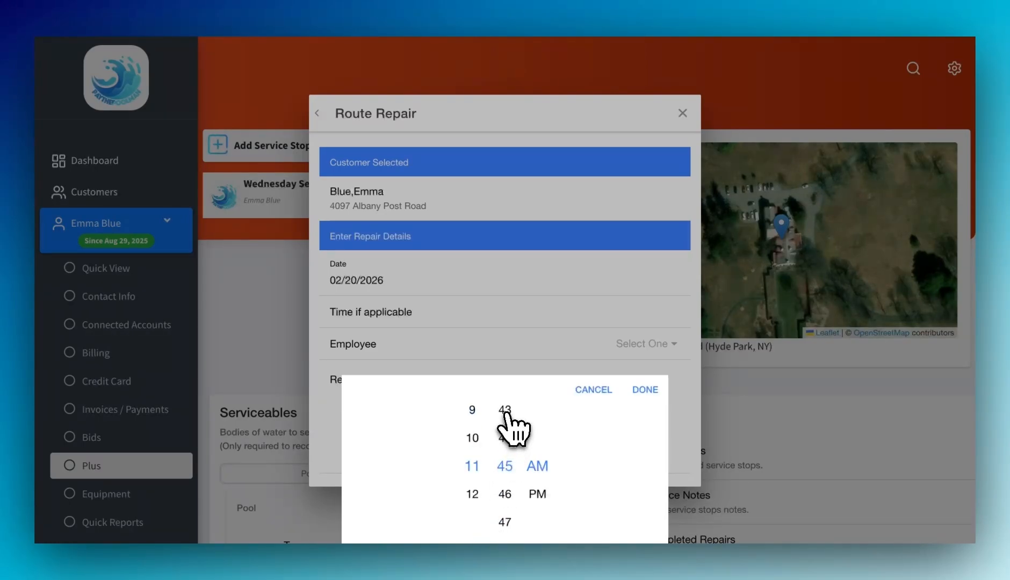
{"action": "left_click", "coordinate": [654, 399]}
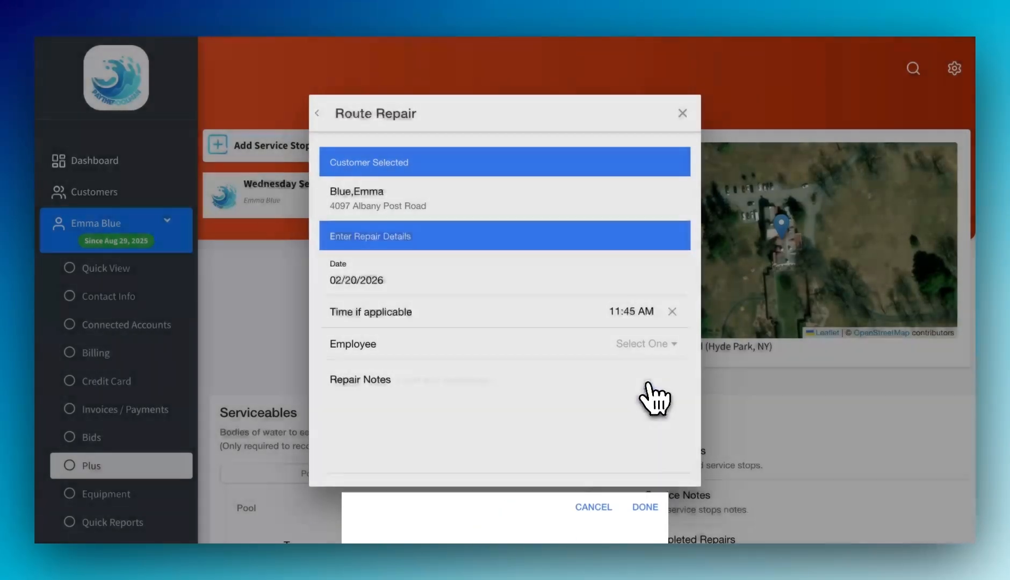
Step: Assign the employee to the repair and begin typing its repair notes
{"action": "left_click", "coordinate": [648, 344]}
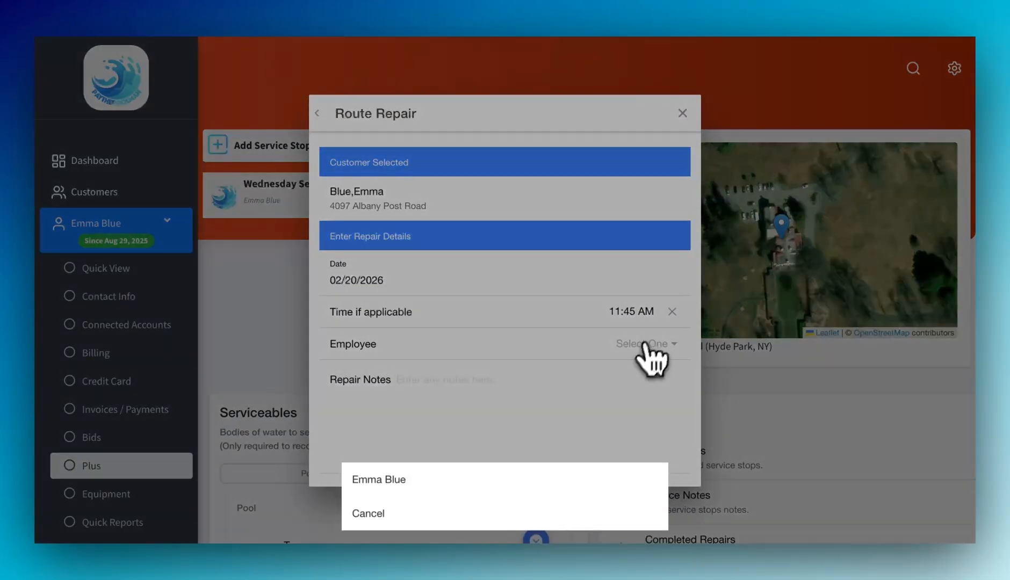
{"action": "left_click", "coordinate": [510, 479]}
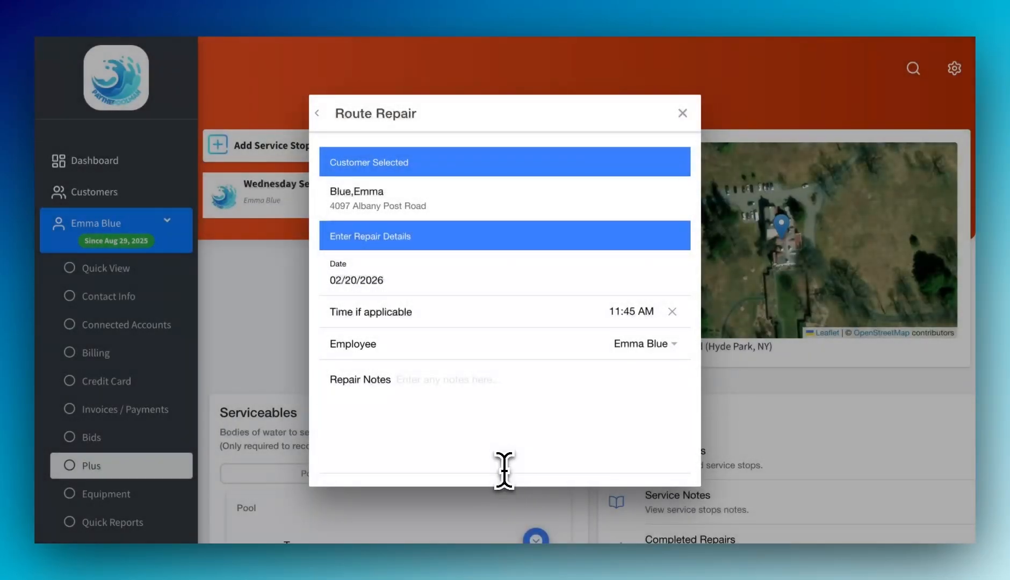
{"action": "left_click", "coordinate": [549, 398]}
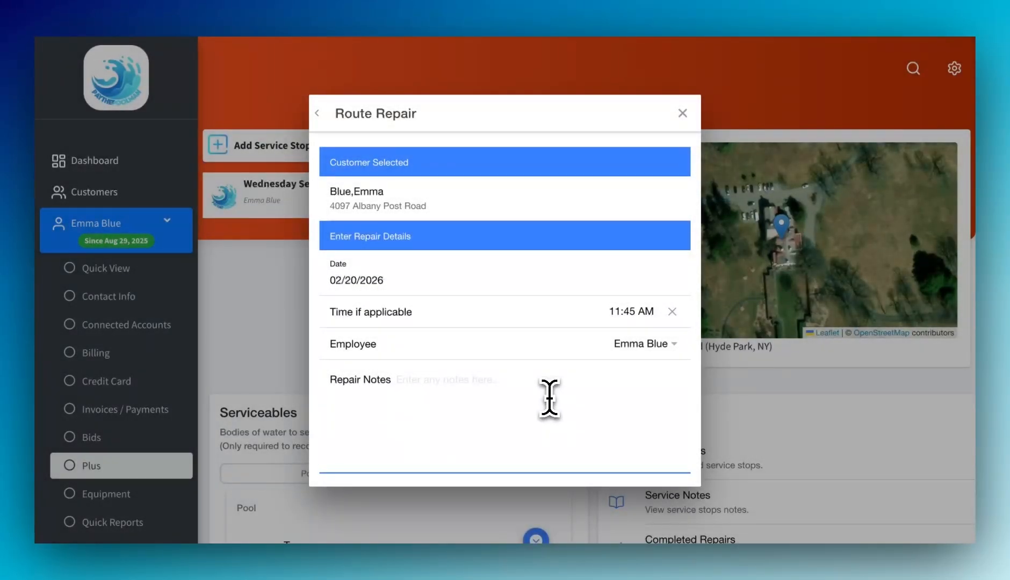
{"action": "type", "text": "gate code 1234"}
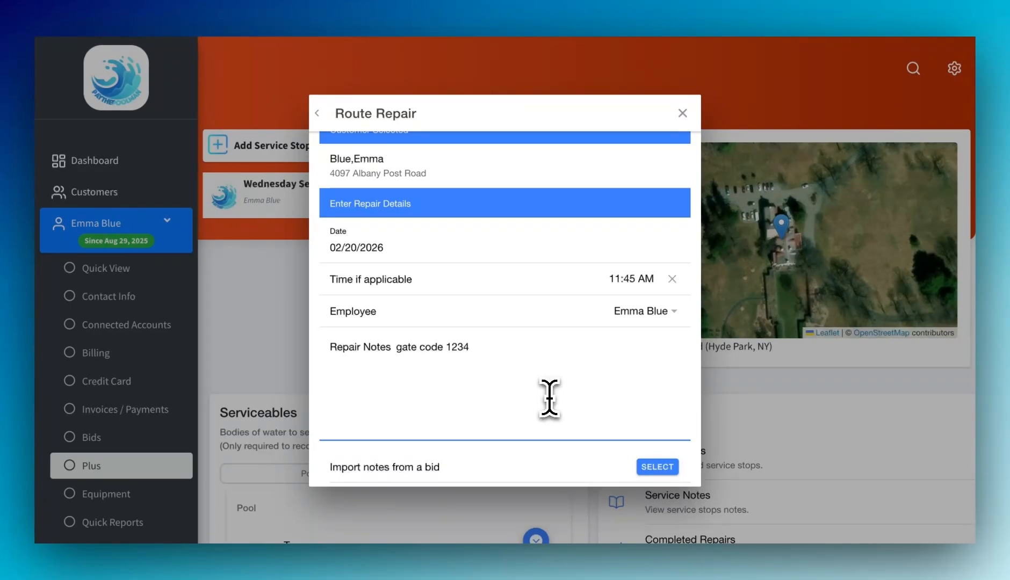
Step: Import then delete Bid #10001's notes, and insert the repair request's 'Repair Filter' notes instead
{"action": "scroll", "coordinate": [549, 398], "scroll_direction": "down", "scroll_amount": 5}
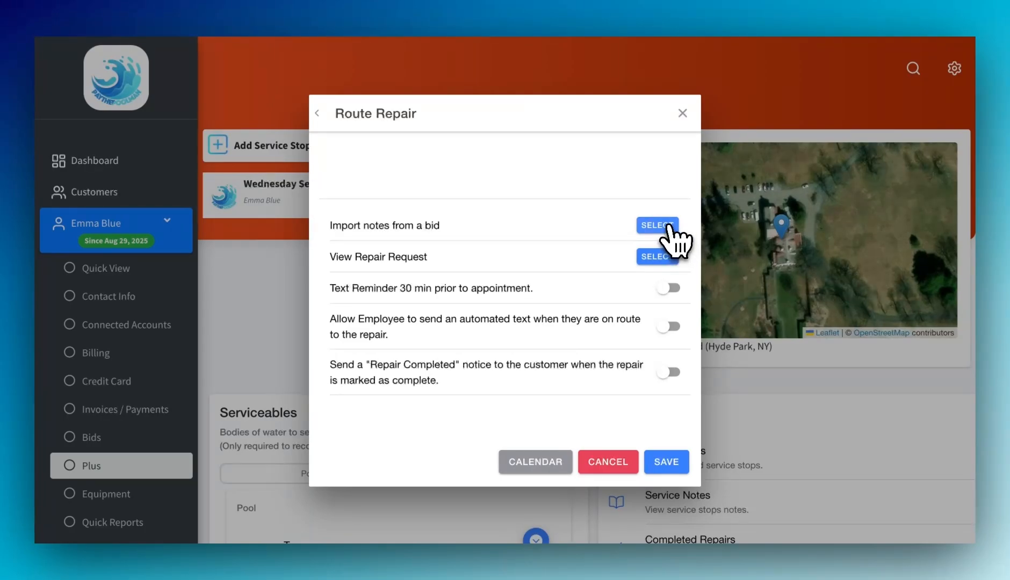
{"action": "left_click", "coordinate": [668, 228]}
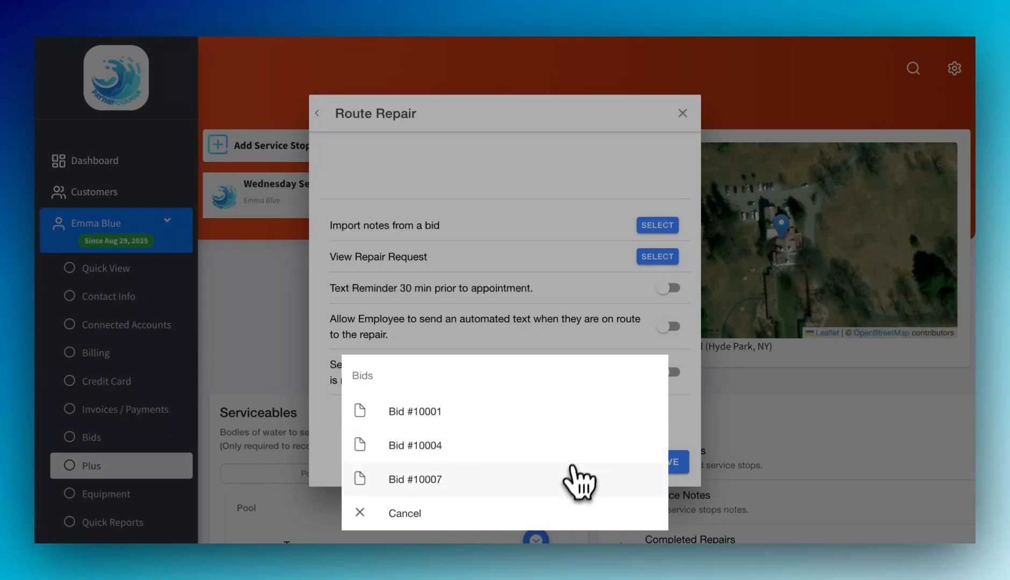
{"action": "left_click", "coordinate": [569, 412]}
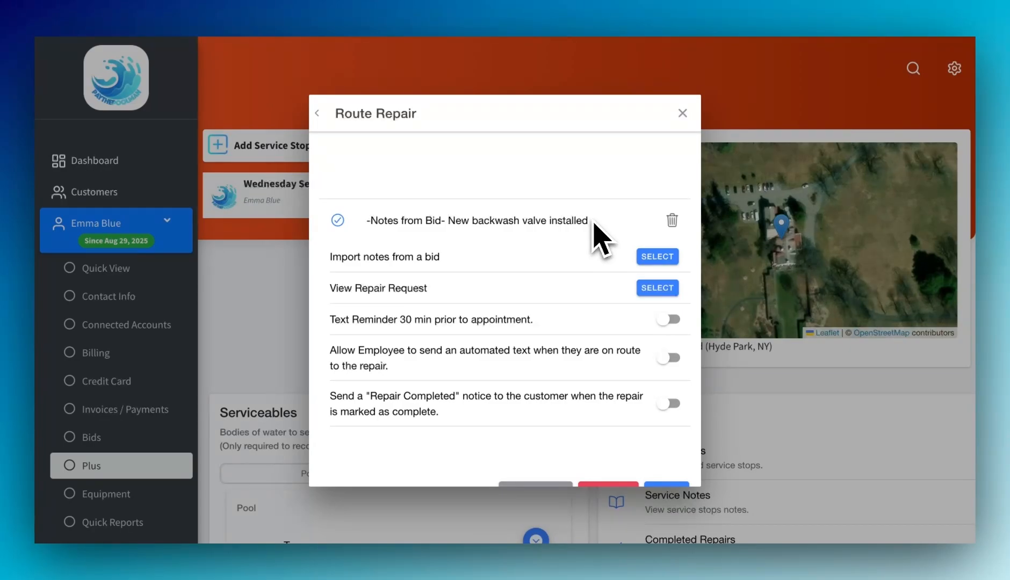
{"action": "left_click", "coordinate": [673, 220]}
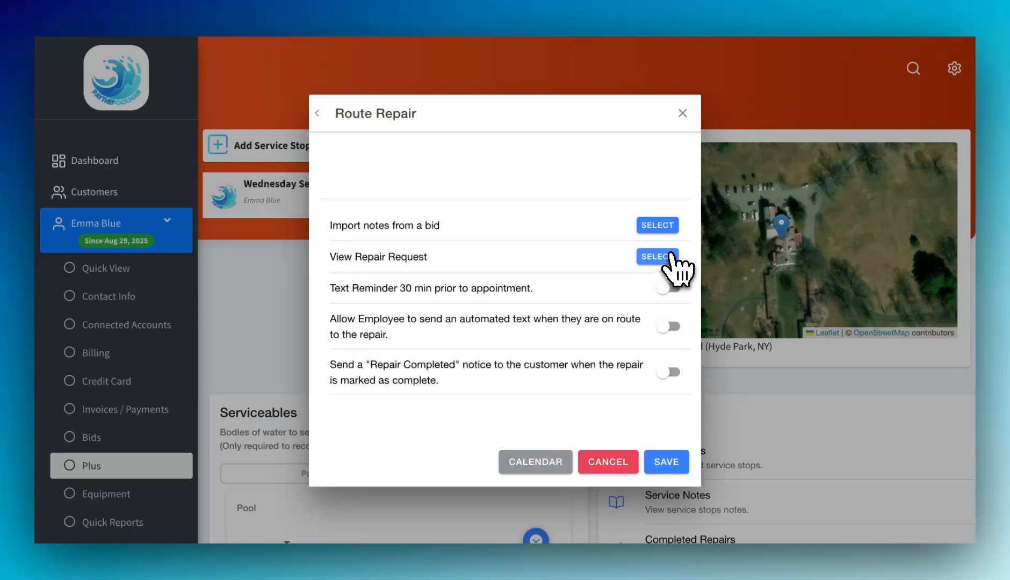
{"action": "left_click", "coordinate": [670, 257]}
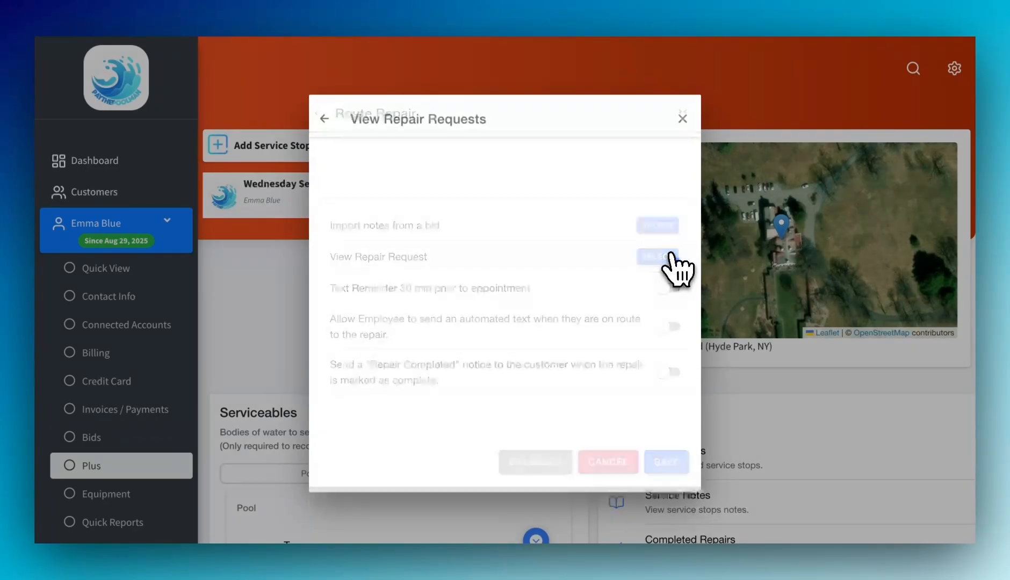
{"action": "left_click", "coordinate": [388, 208]}
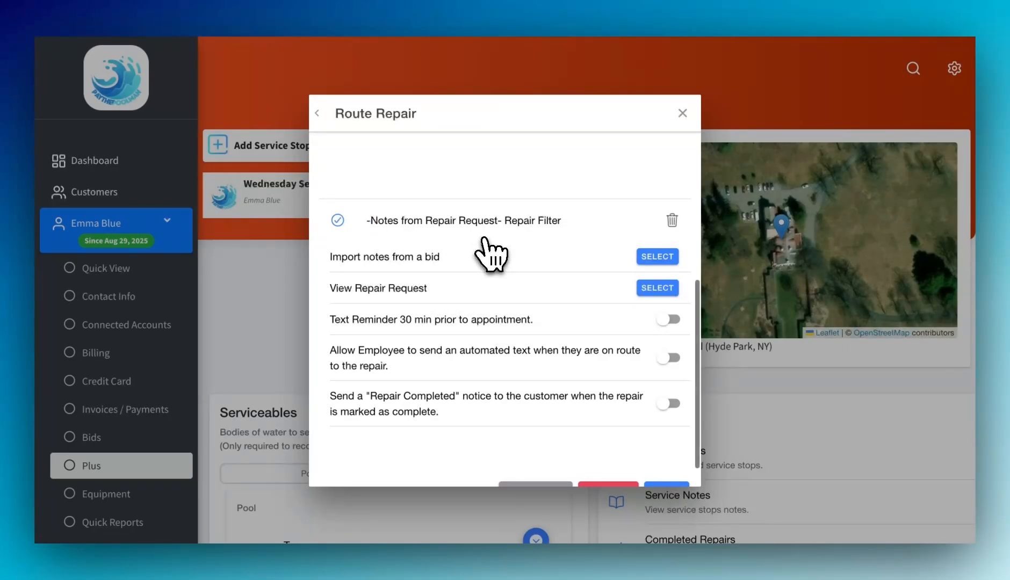
{"action": "scroll", "coordinate": [489, 252], "scroll_direction": "down", "scroll_amount": 1}
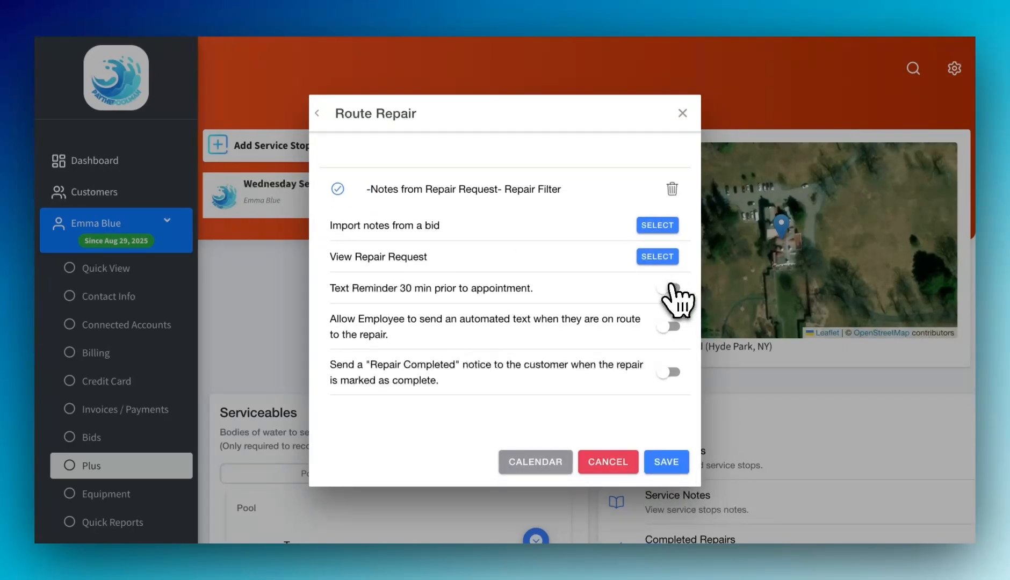
Step: Enable the 30-minute text reminder and Repair Completed notice, then save the Feb 20, 2026 repair
{"action": "left_click", "coordinate": [674, 288]}
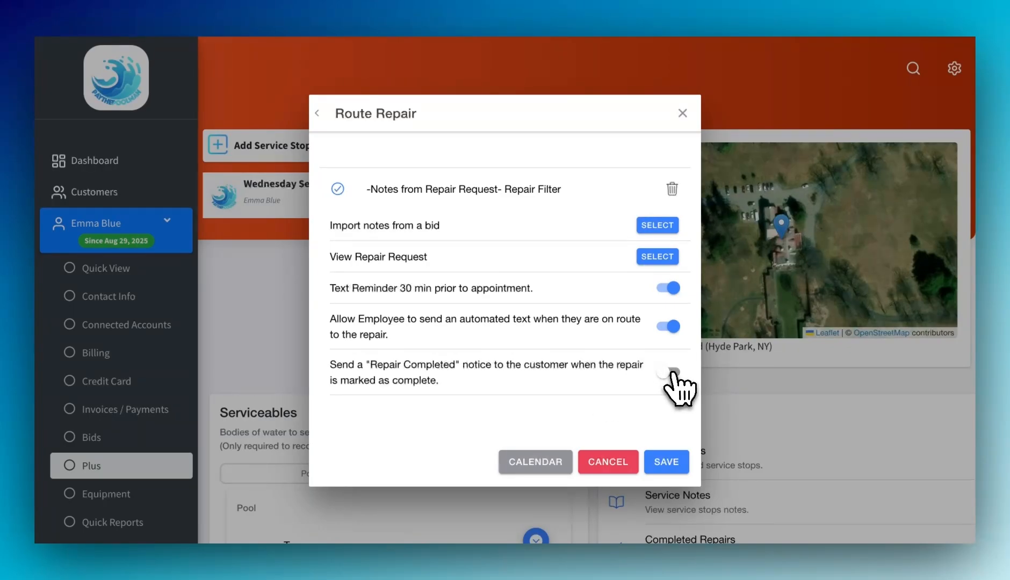
{"action": "left_click", "coordinate": [675, 373]}
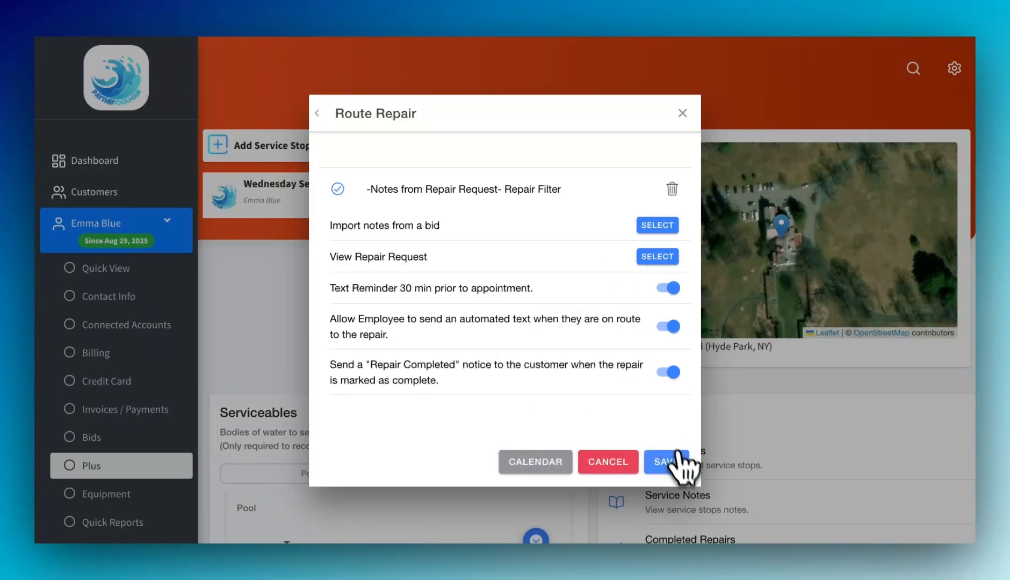
{"action": "left_click", "coordinate": [677, 463]}
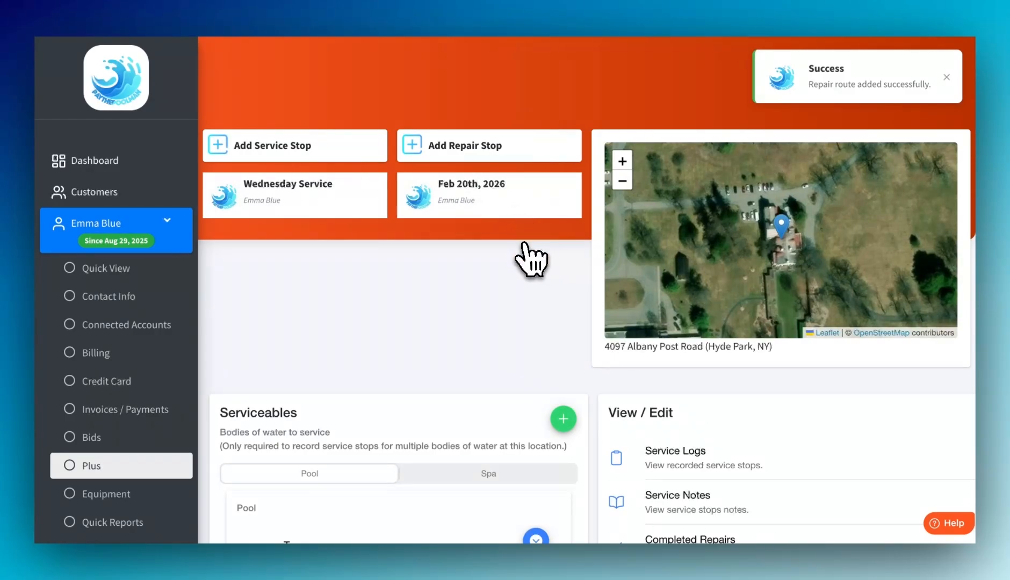
Step: Scroll to the pool reading cards and open full details for the Jan 20, 2026 service
{"action": "scroll", "coordinate": [591, 261], "scroll_direction": "down", "scroll_amount": 10}
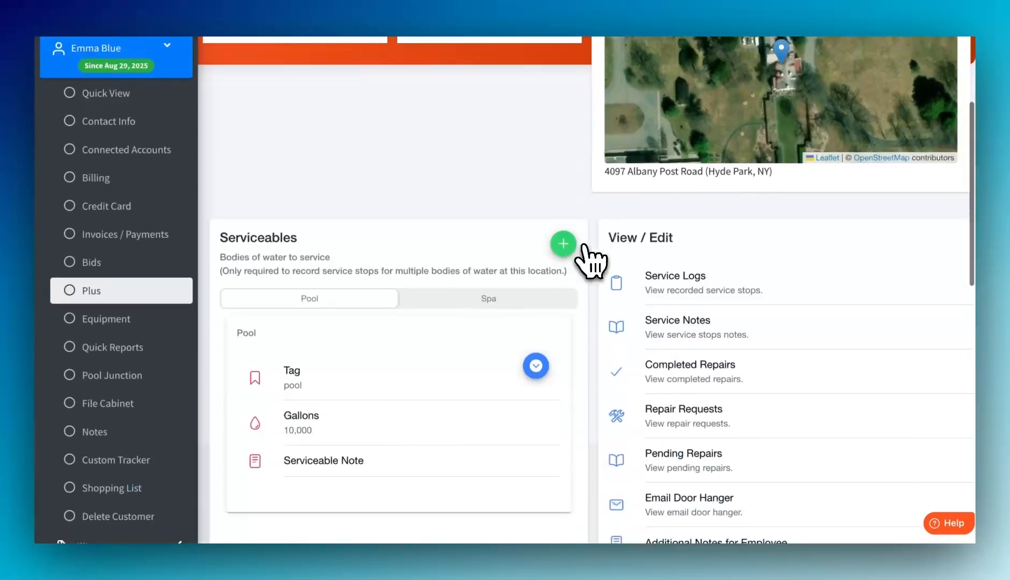
{"action": "scroll", "coordinate": [591, 262], "scroll_direction": "down", "scroll_amount": 3}
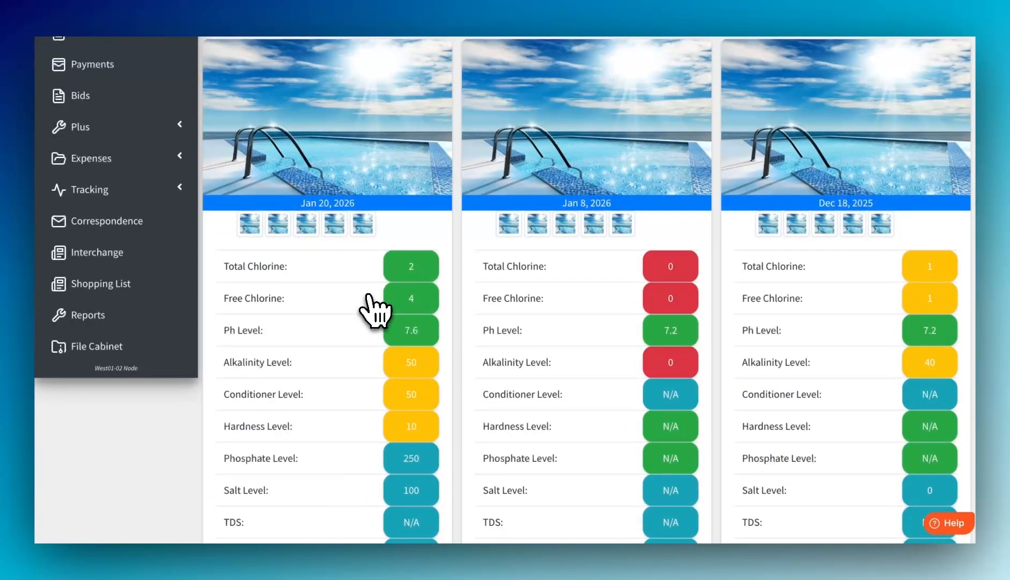
{"action": "scroll", "coordinate": [375, 312], "scroll_direction": "down", "scroll_amount": 3}
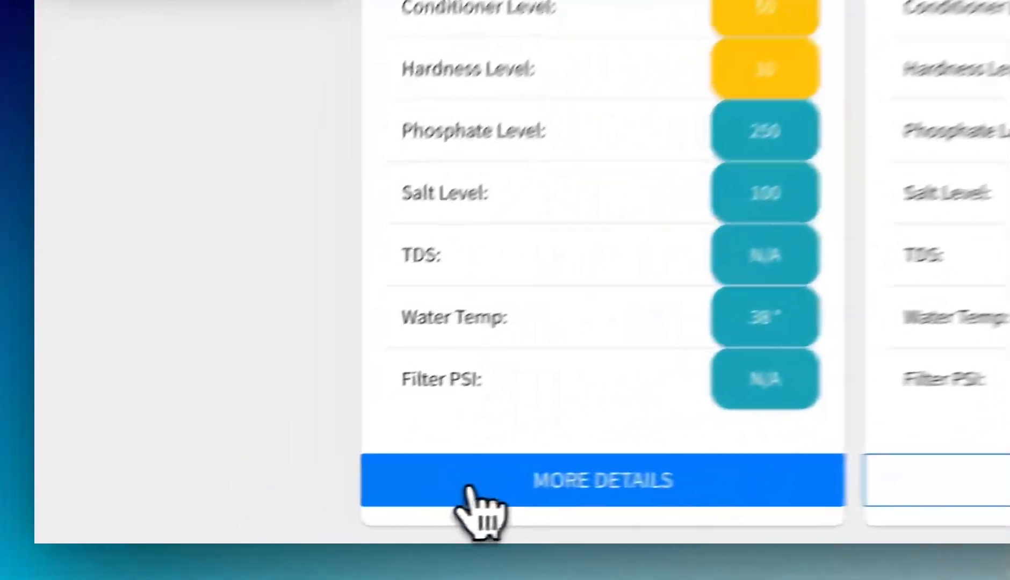
{"action": "left_click", "coordinate": [264, 512]}
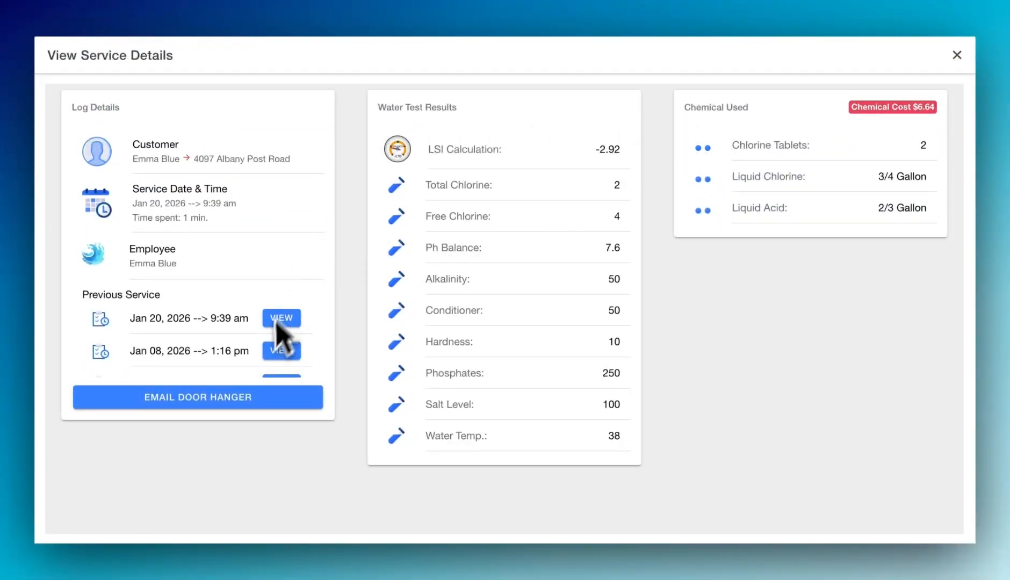
Step: Send the door hanger email for this service and go back to the dashboard
{"action": "left_click", "coordinate": [279, 399]}
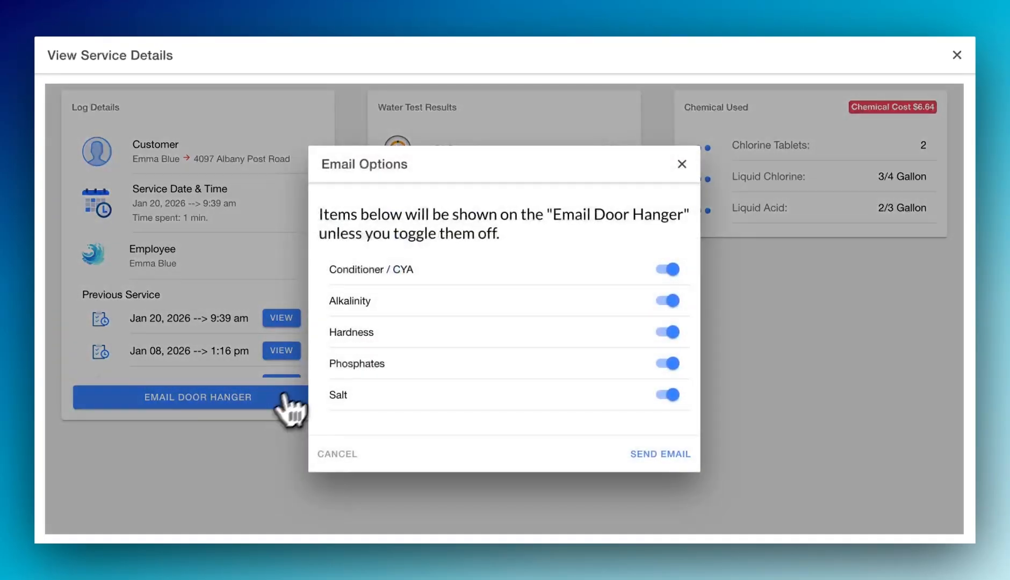
{"action": "left_click", "coordinate": [661, 455]}
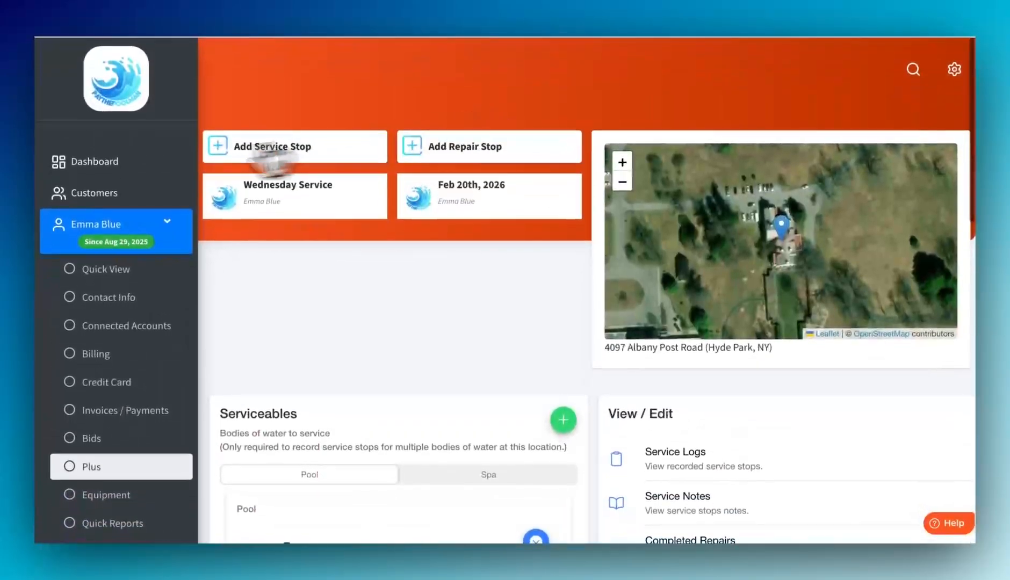
{"action": "left_click", "coordinate": [135, 162]}
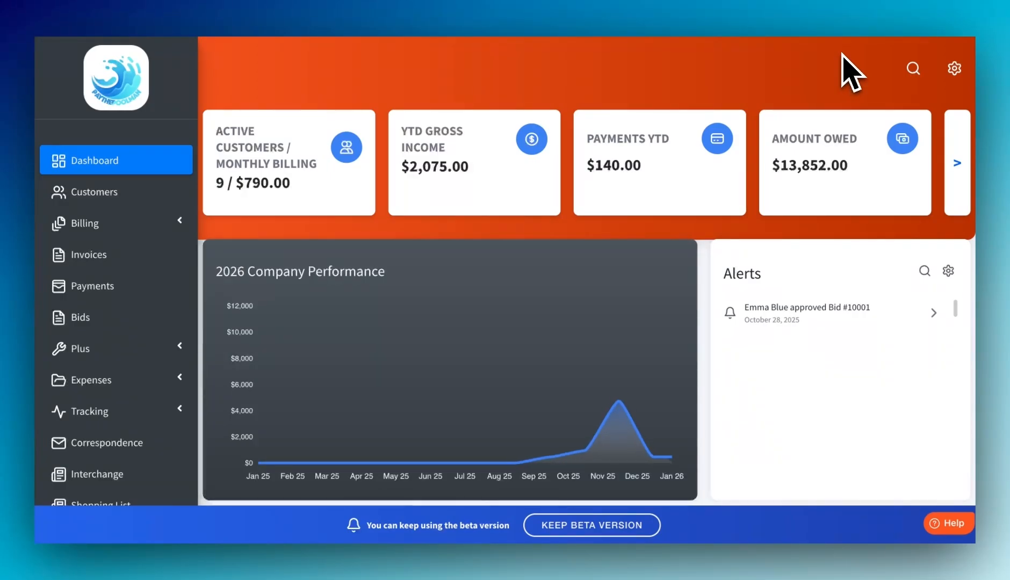